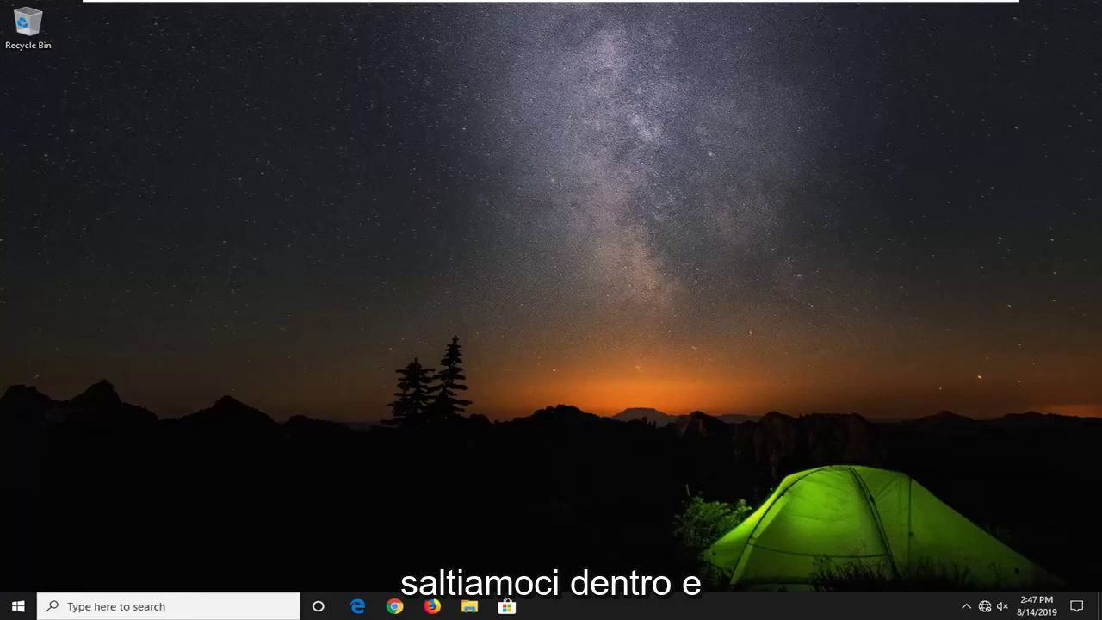
Open Control Panel from Start search, keep the Large icons view, and go to Power Options
{"action": "left_click", "coordinate": [7, 607]}
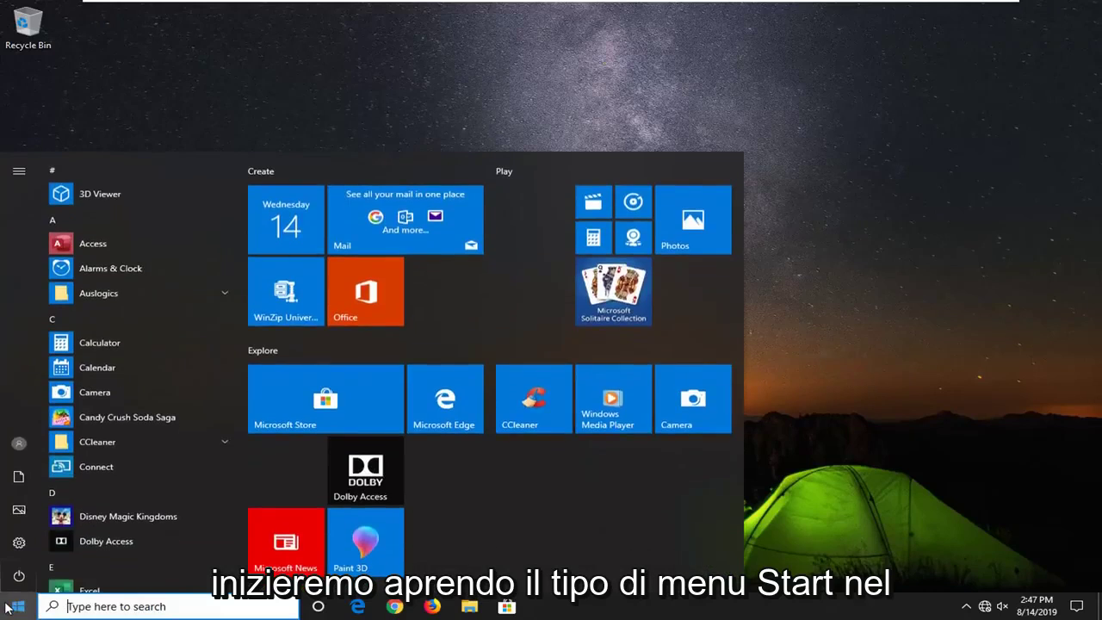
{"action": "type", "text": "control"}
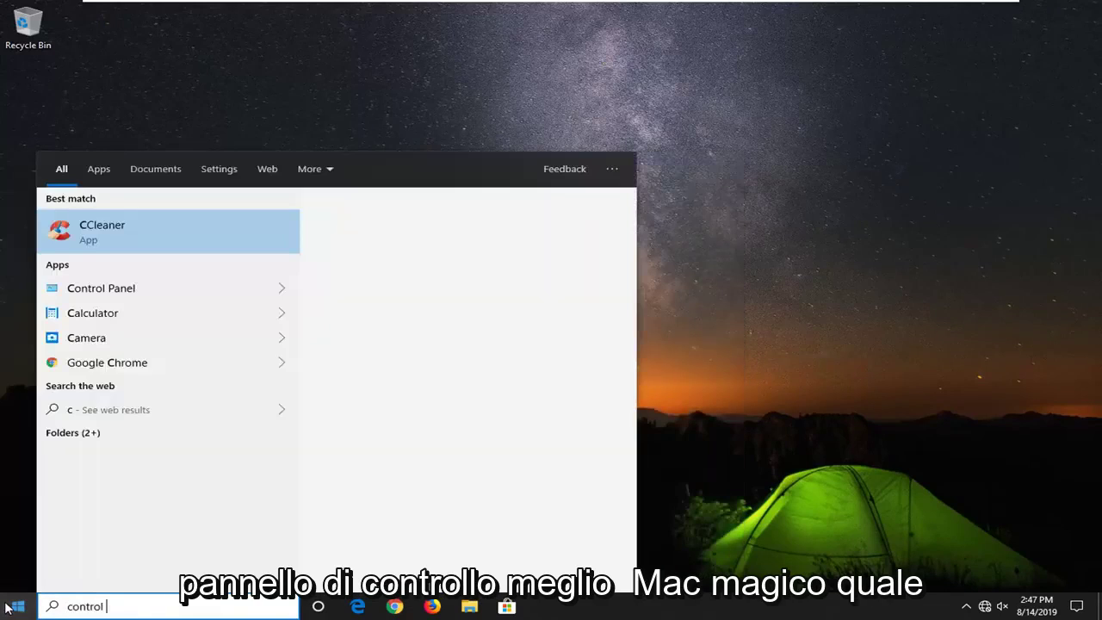
{"action": "type", "text": " panel"}
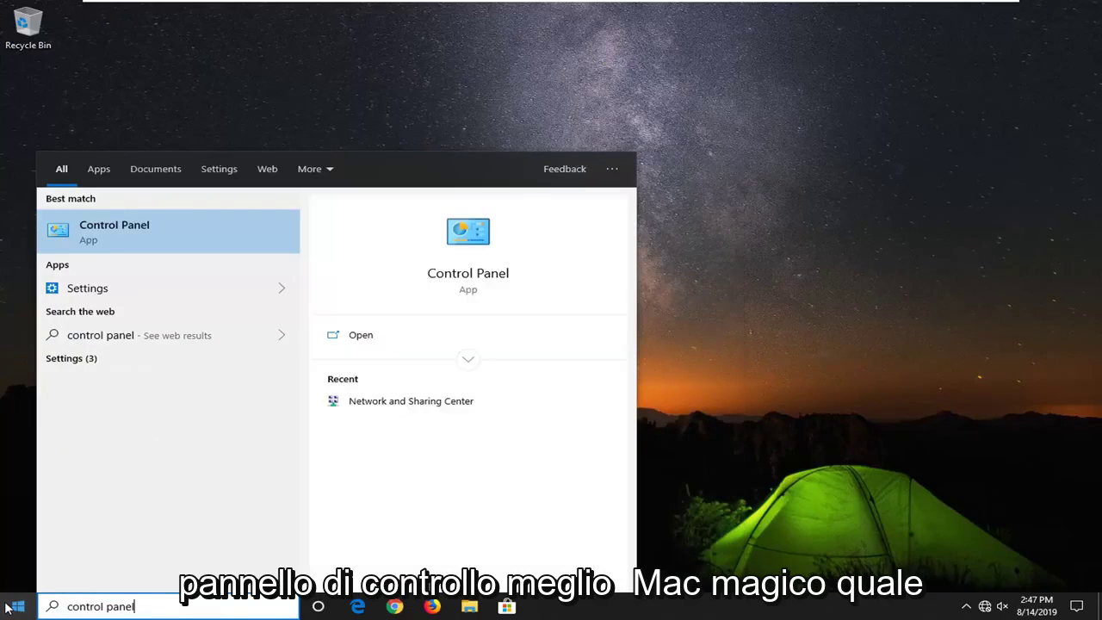
{"action": "left_click", "coordinate": [101, 241]}
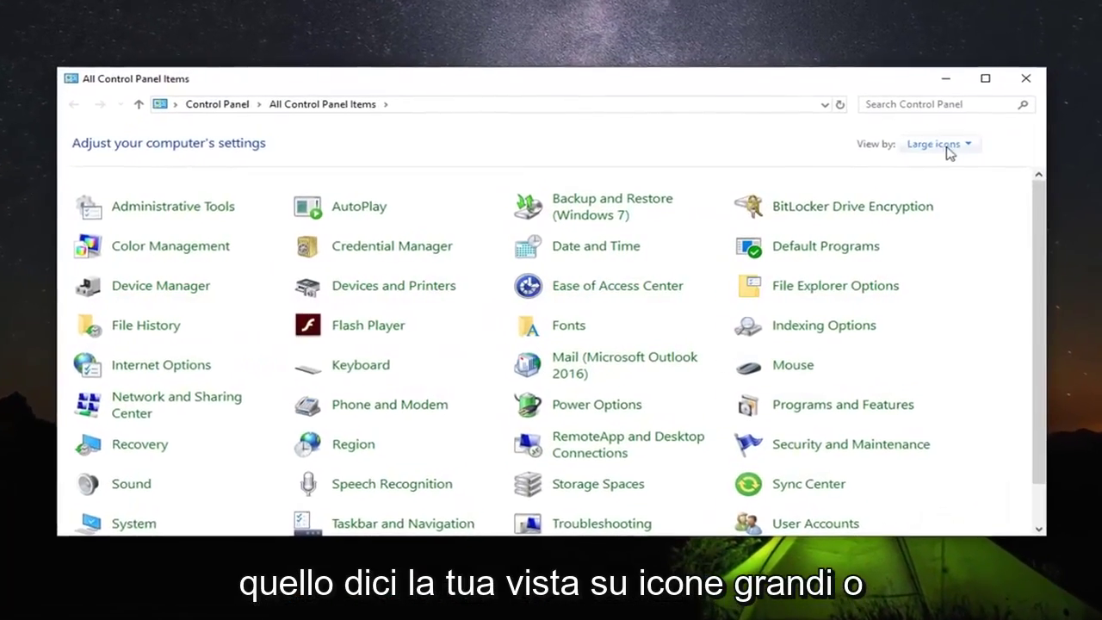
{"action": "left_click", "coordinate": [943, 144]}
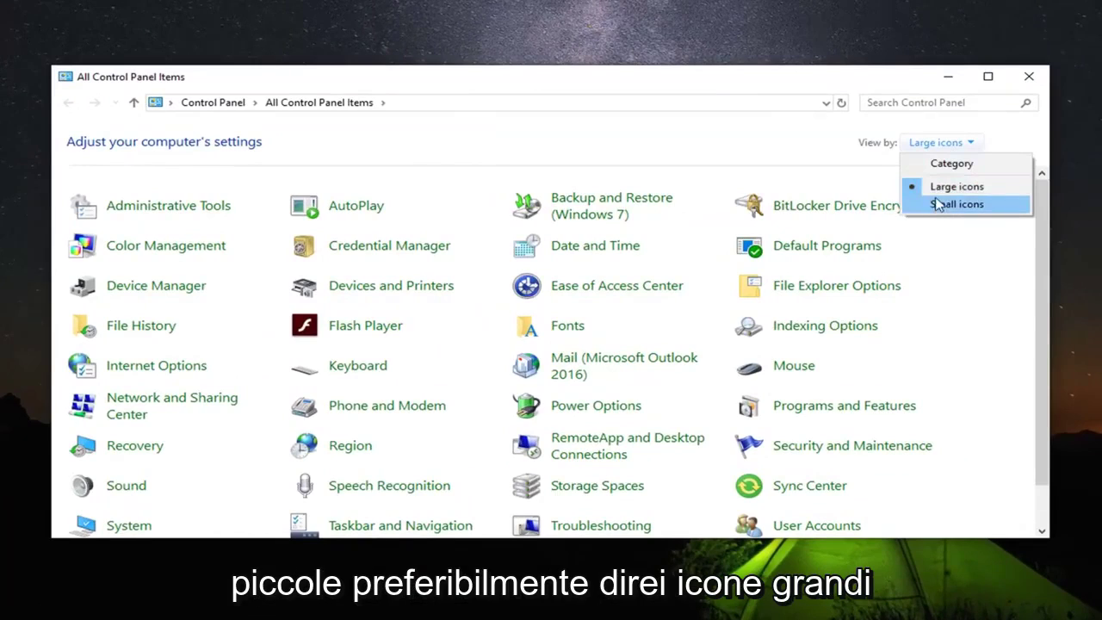
{"action": "left_click", "coordinate": [713, 156]}
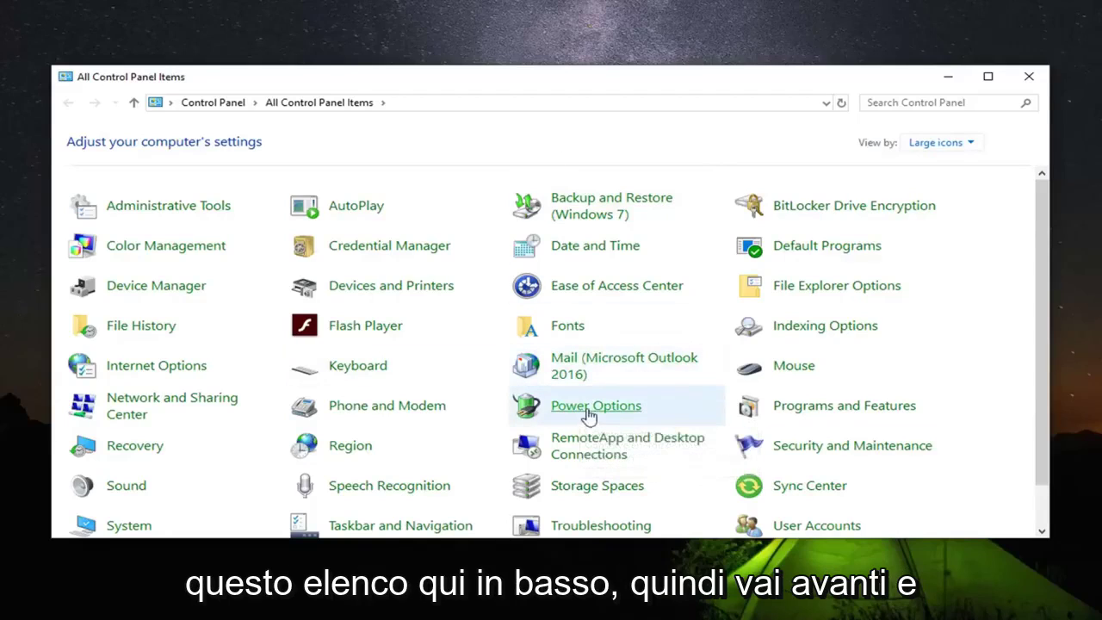
{"action": "left_click", "coordinate": [589, 412]}
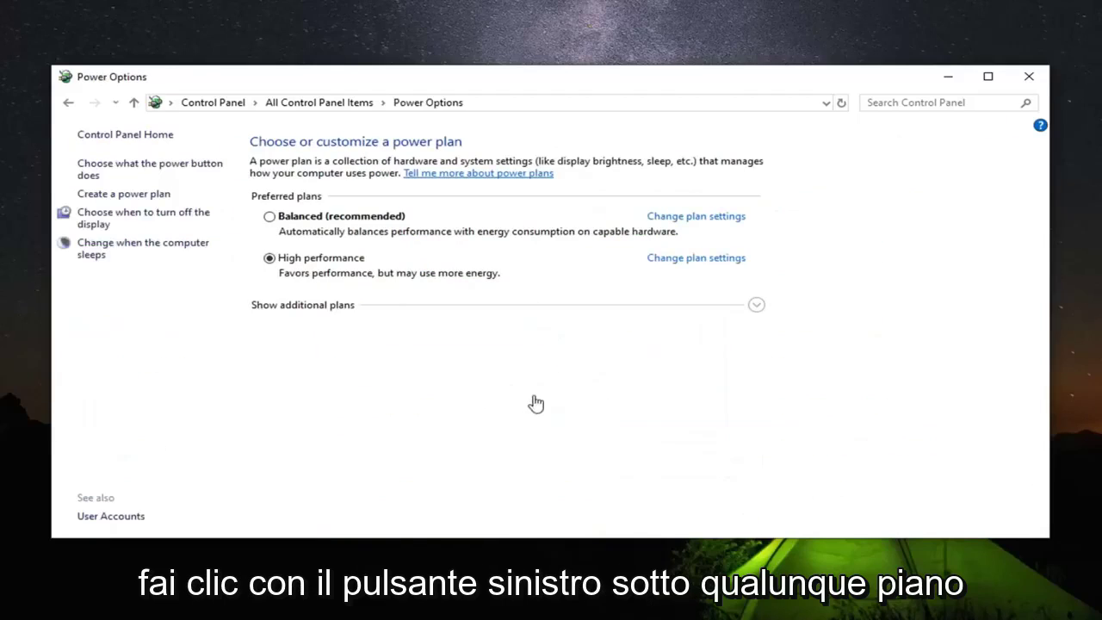
Open the advanced power settings dialog for the High performance plan
{"action": "left_click", "coordinate": [690, 266]}
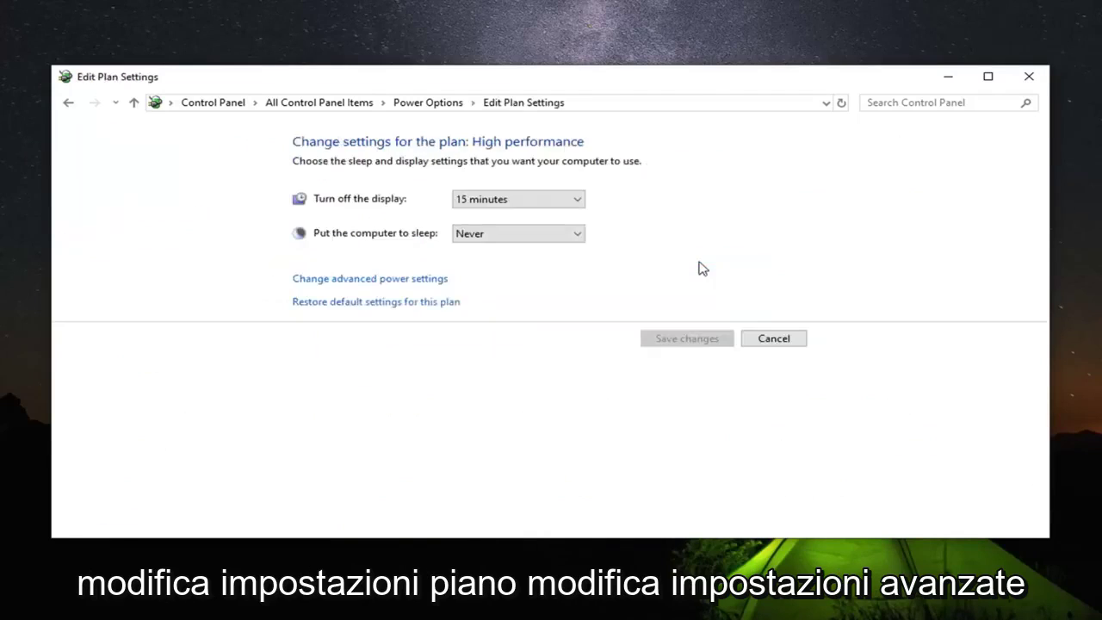
{"action": "left_click", "coordinate": [428, 281]}
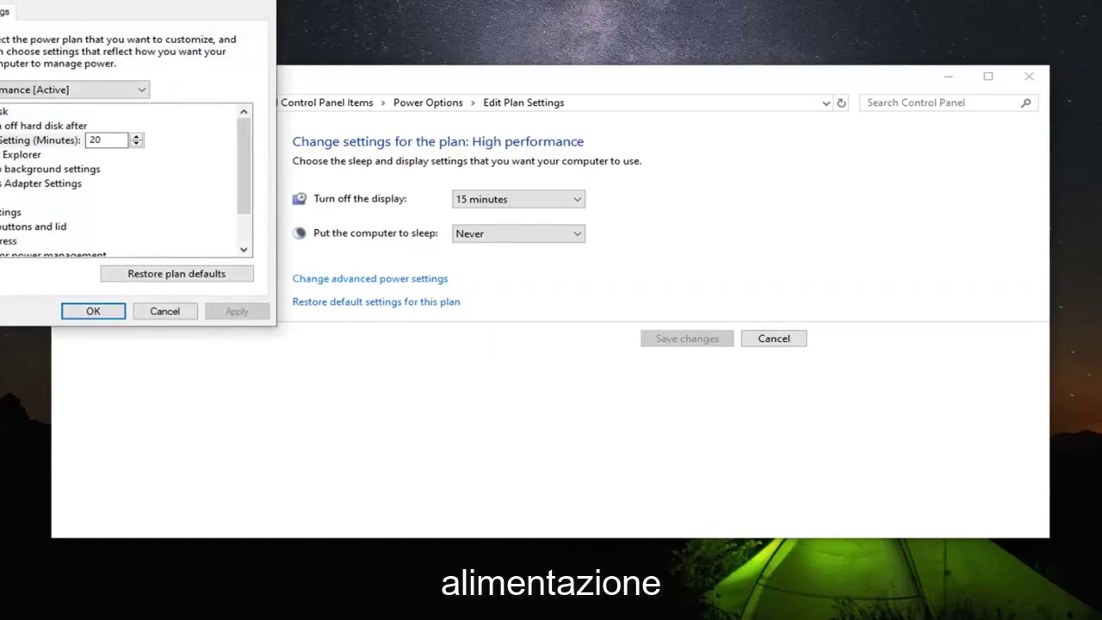
{"action": "left_click_drag", "start_coordinate": [148, 1], "coordinate": [499, 100]}
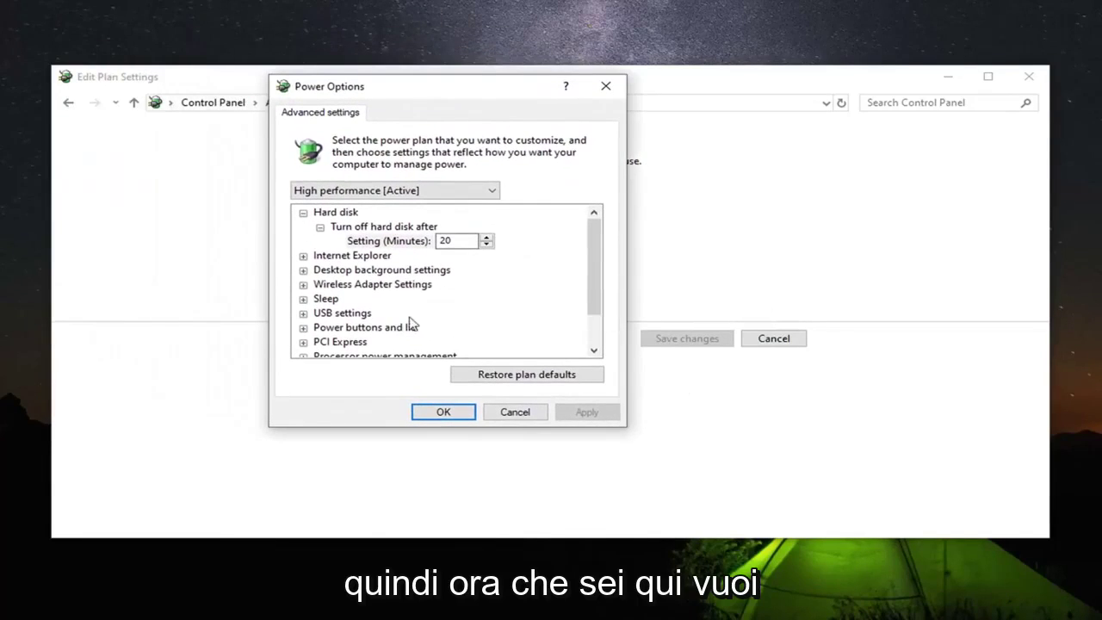
Set Wireless Adapter Settings > Power Saving Mode to Maximum Performance and apply it
{"action": "scroll", "coordinate": [393, 327], "scroll_direction": "down", "scroll_amount": 1}
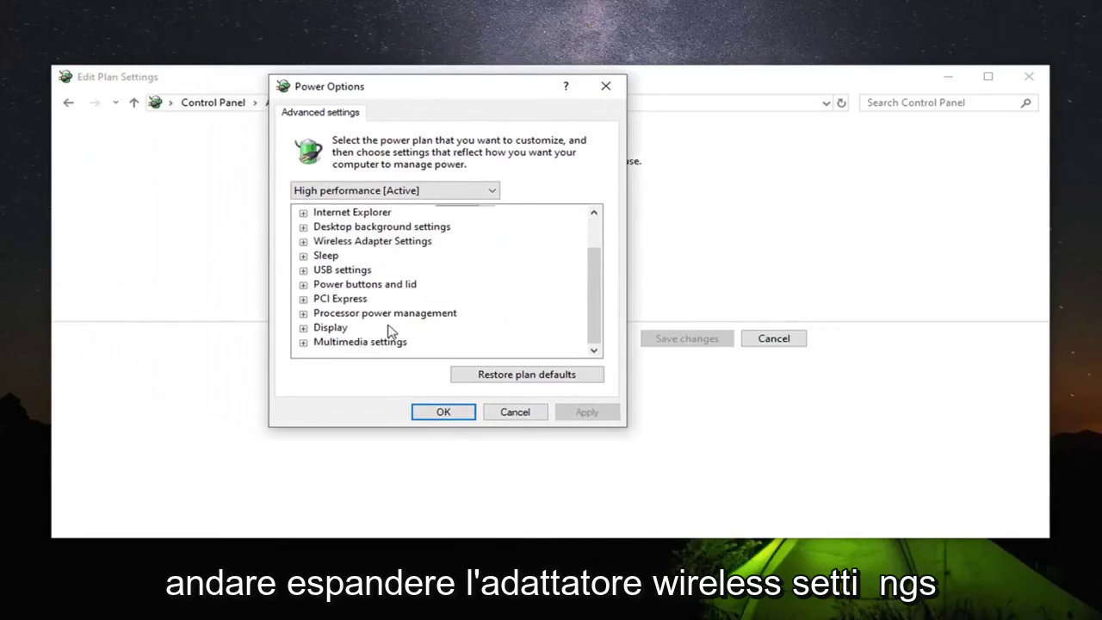
{"action": "left_click", "coordinate": [362, 242]}
{"action": "left_click", "coordinate": [303, 243]}
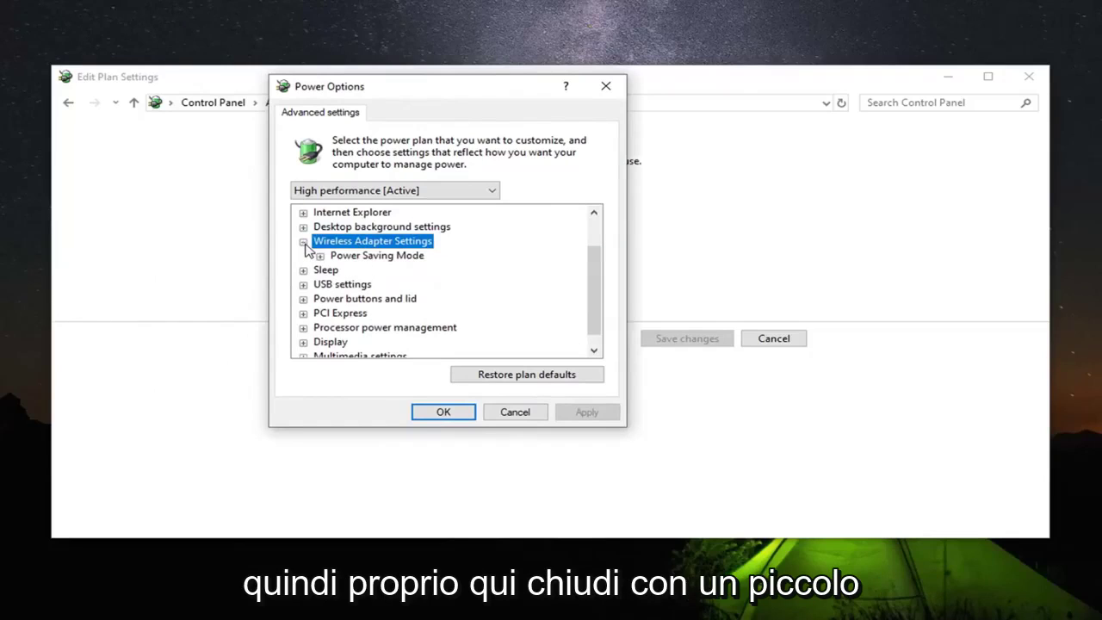
{"action": "left_click", "coordinate": [331, 257]}
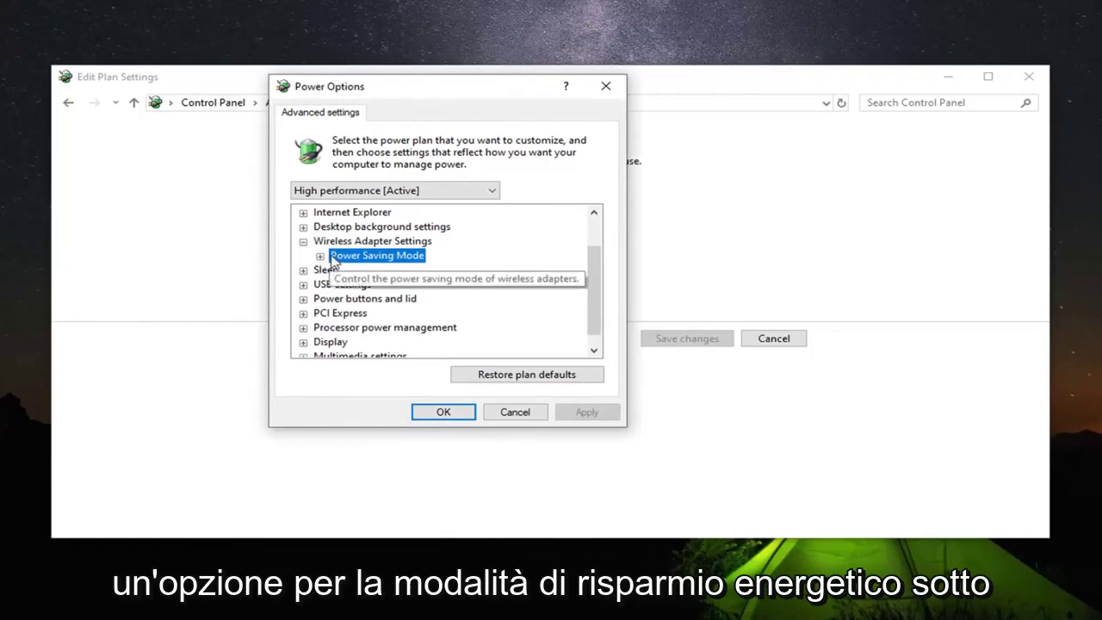
{"action": "left_click", "coordinate": [320, 257]}
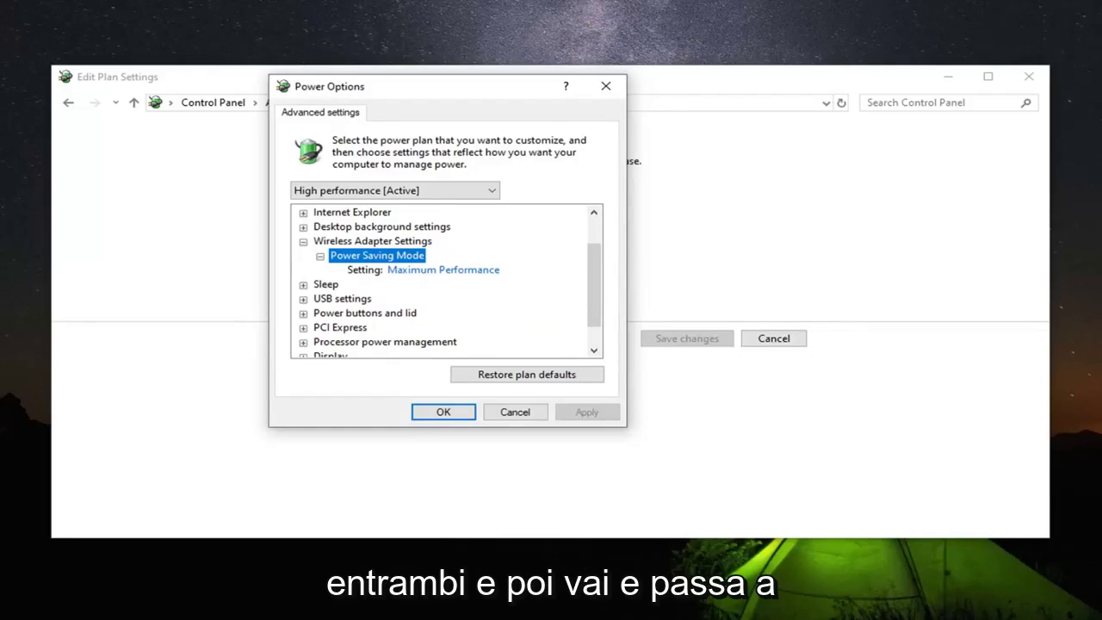
{"action": "left_click", "coordinate": [452, 272]}
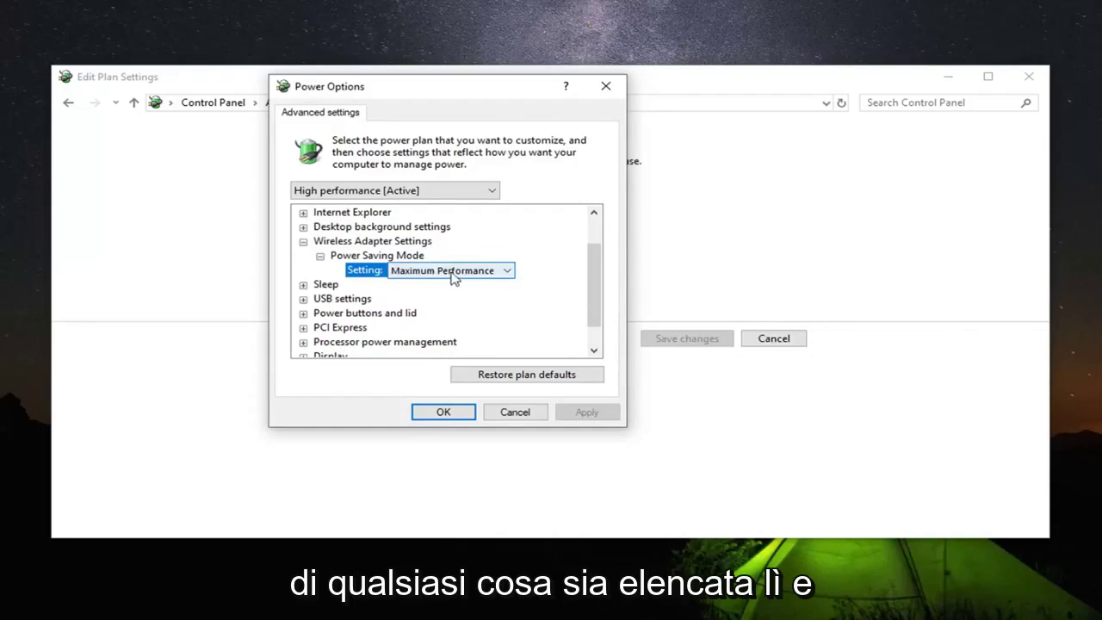
{"action": "left_click", "coordinate": [498, 276]}
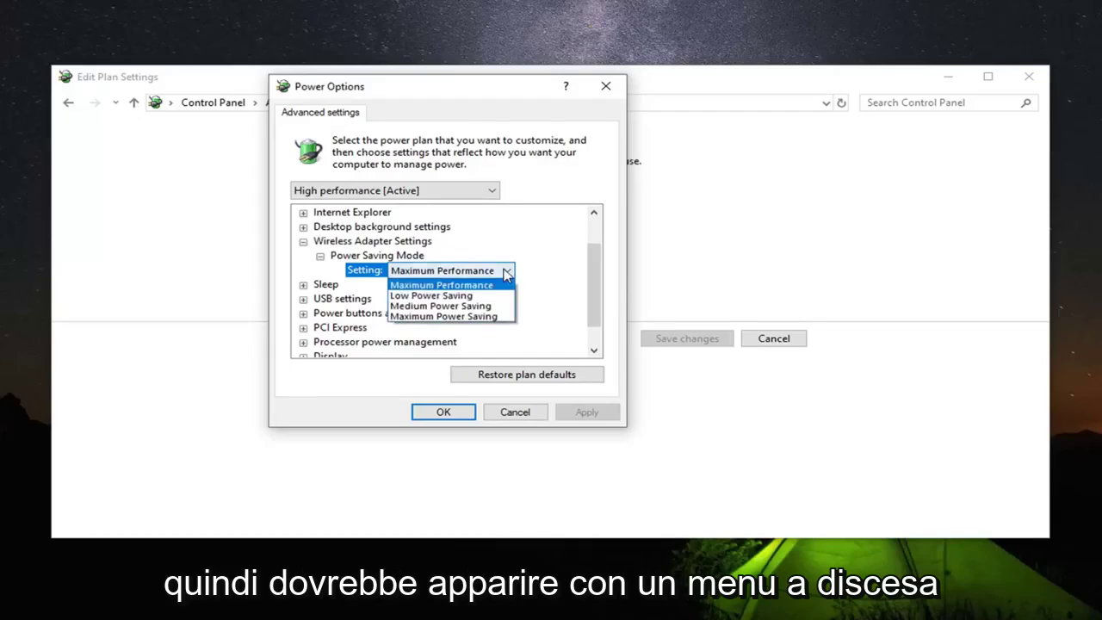
{"action": "left_click", "coordinate": [449, 288]}
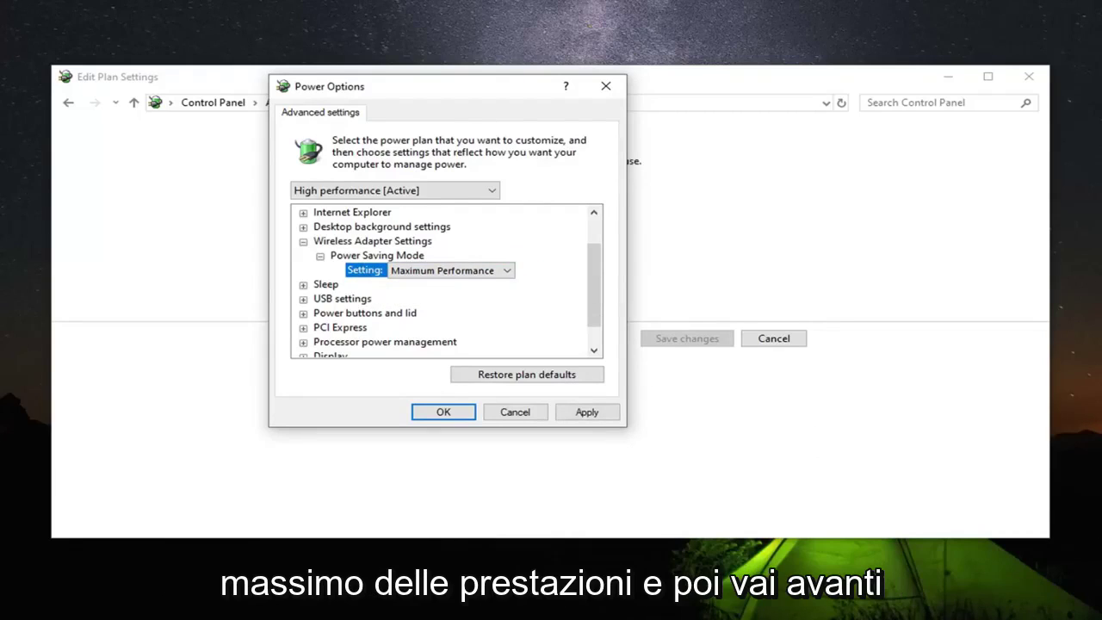
{"action": "left_click", "coordinate": [594, 414]}
{"action": "left_click", "coordinate": [435, 416]}
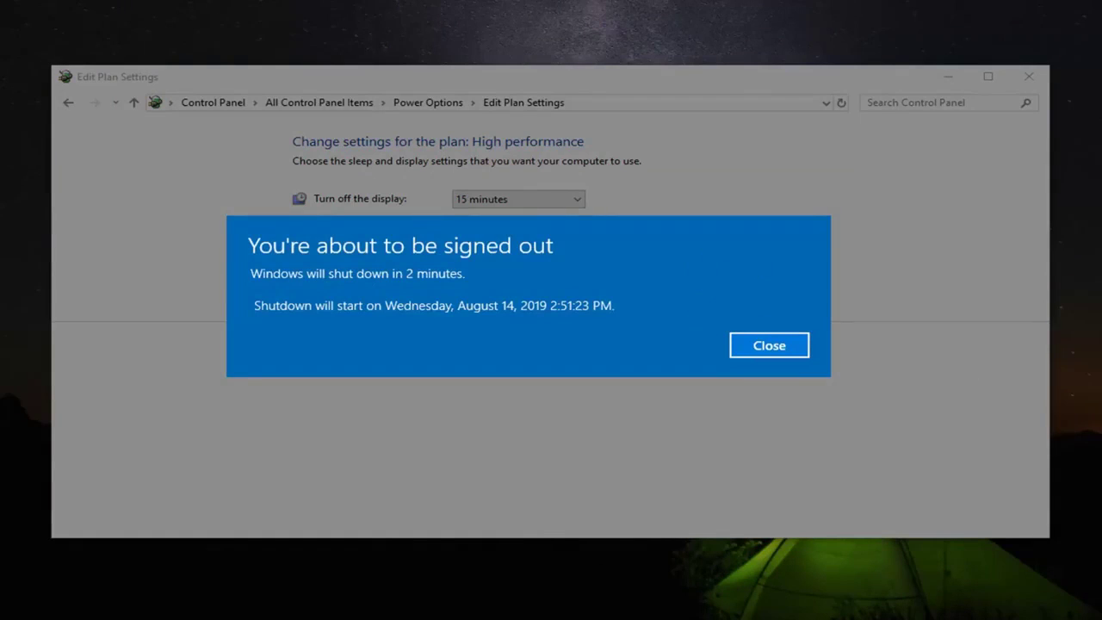
Dismiss the shutdown notice, close Edit Plan Settings, and search Start for 'device manager'
{"action": "left_click", "coordinate": [769, 346]}
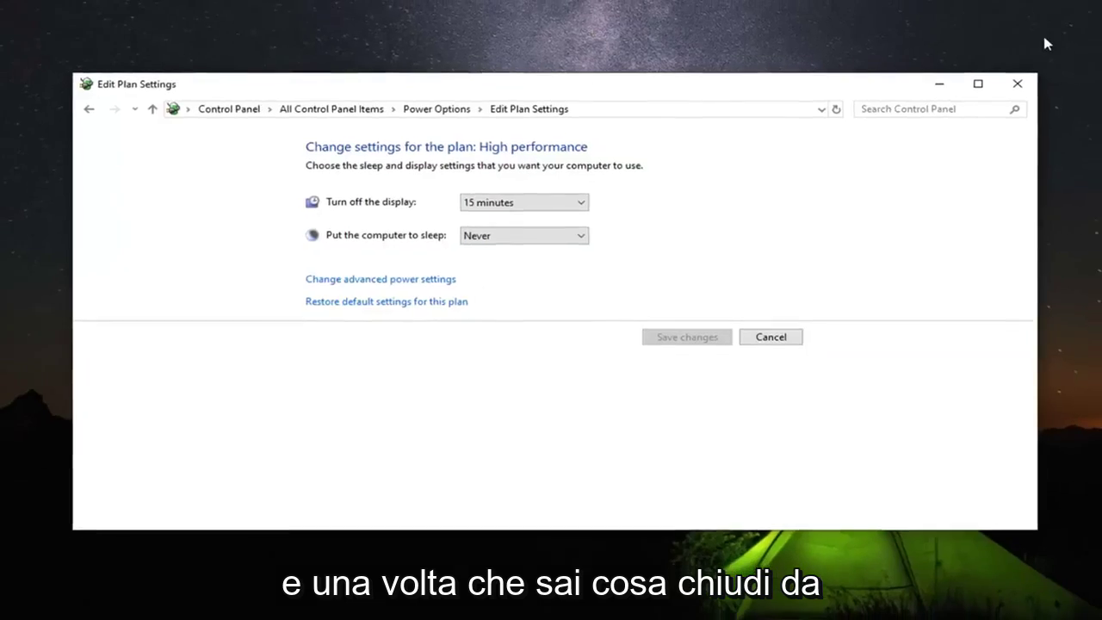
{"action": "left_click", "coordinate": [990, 99]}
{"action": "left_click", "coordinate": [18, 606]}
{"action": "type", "text": "device manag"}
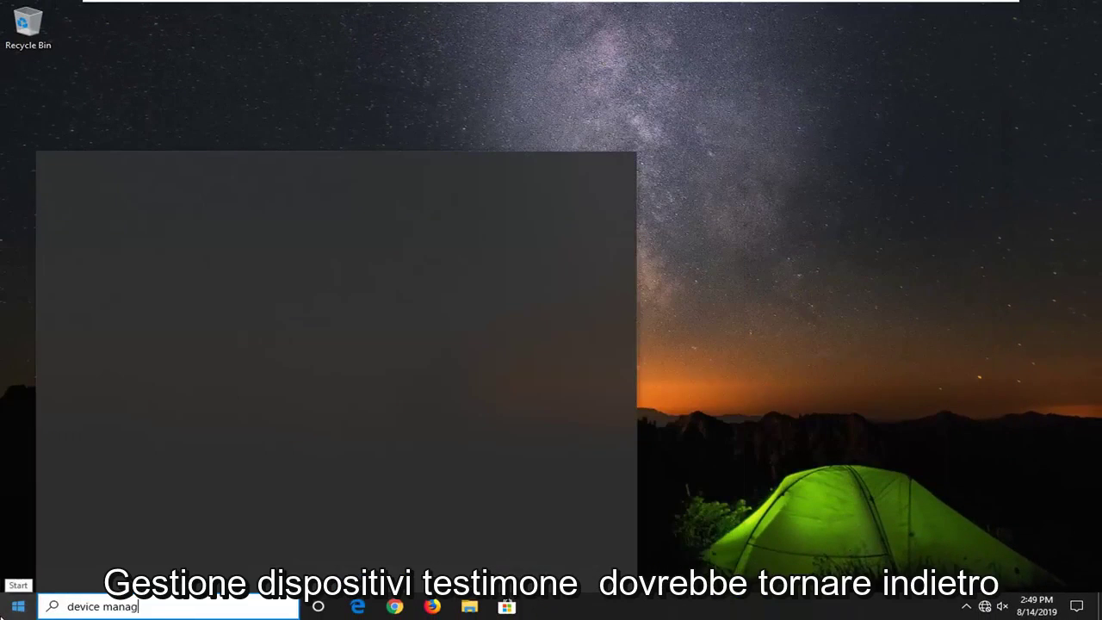
{"action": "type", "text": "er"}
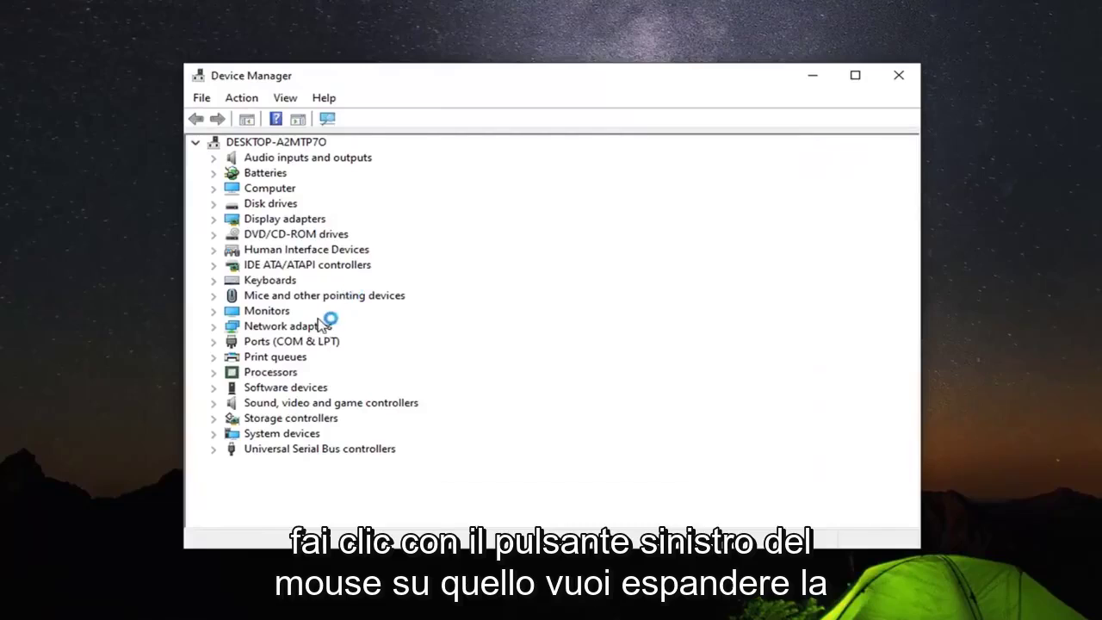
Untick 'Allow the computer to turn off this device' for the Intel(R) 82574L adapter
{"action": "left_click", "coordinate": [293, 331]}
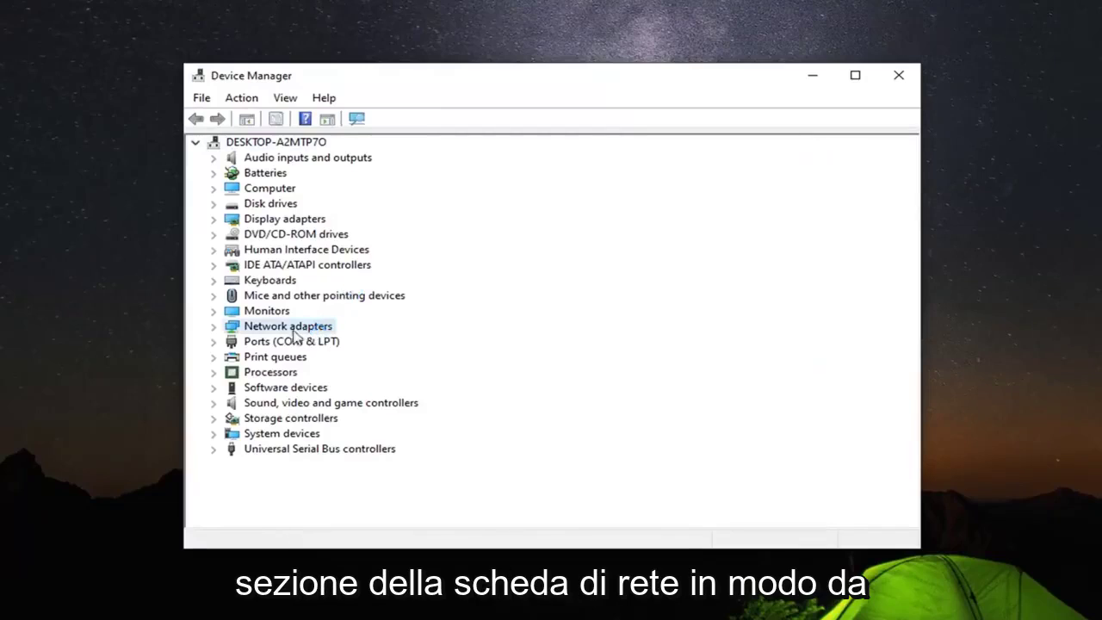
{"action": "left_click", "coordinate": [214, 327]}
{"action": "left_click", "coordinate": [272, 345]}
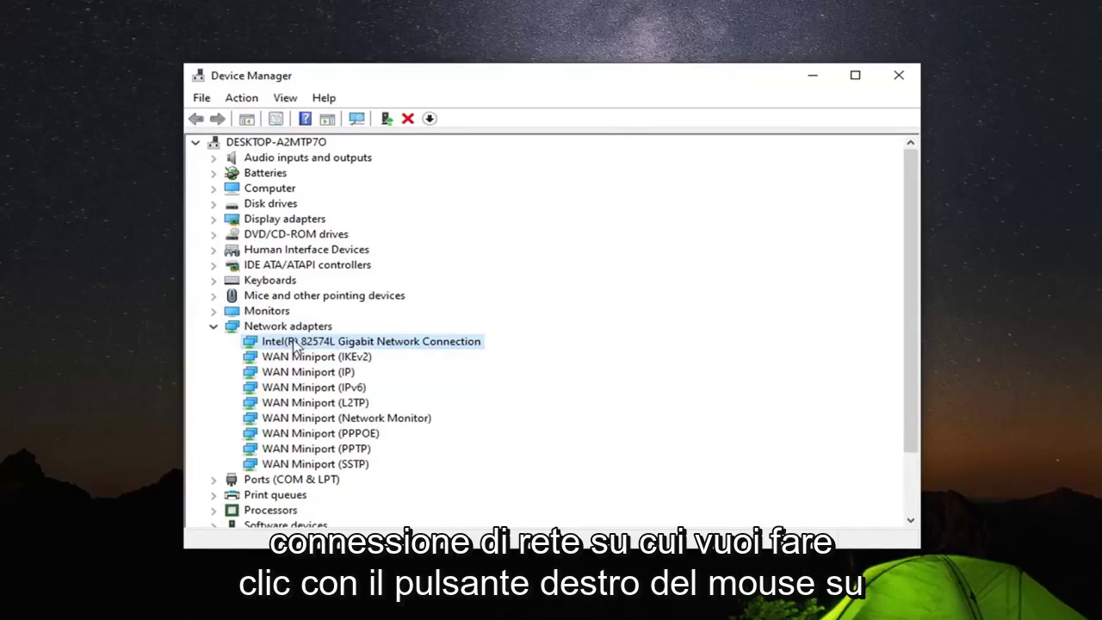
{"action": "right_click", "coordinate": [295, 344]}
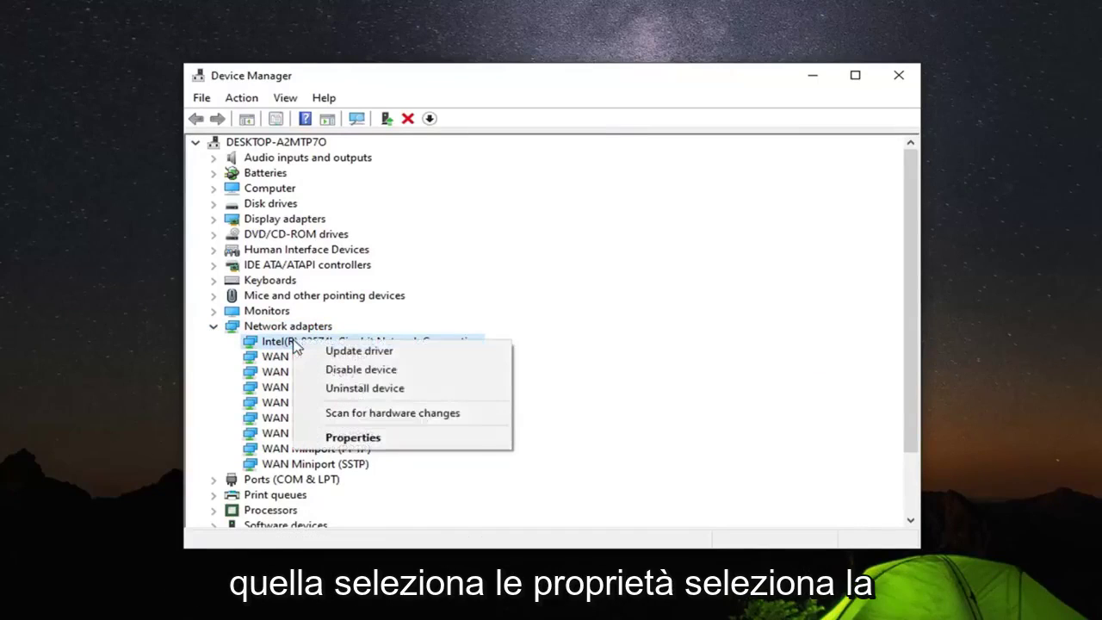
{"action": "left_click", "coordinate": [357, 438]}
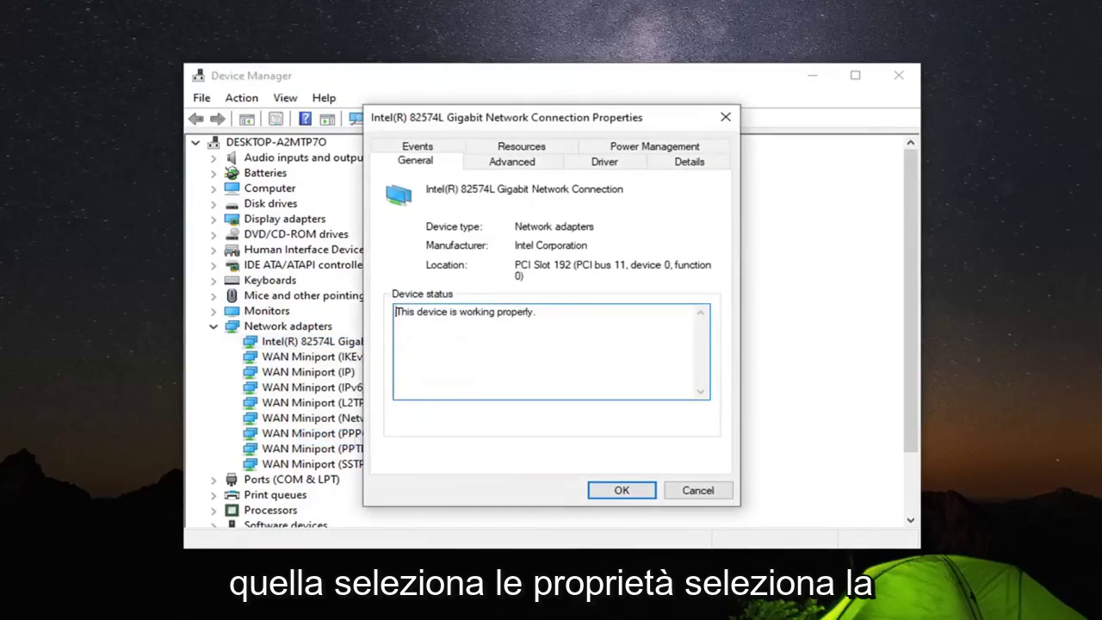
{"action": "left_click", "coordinate": [637, 146]}
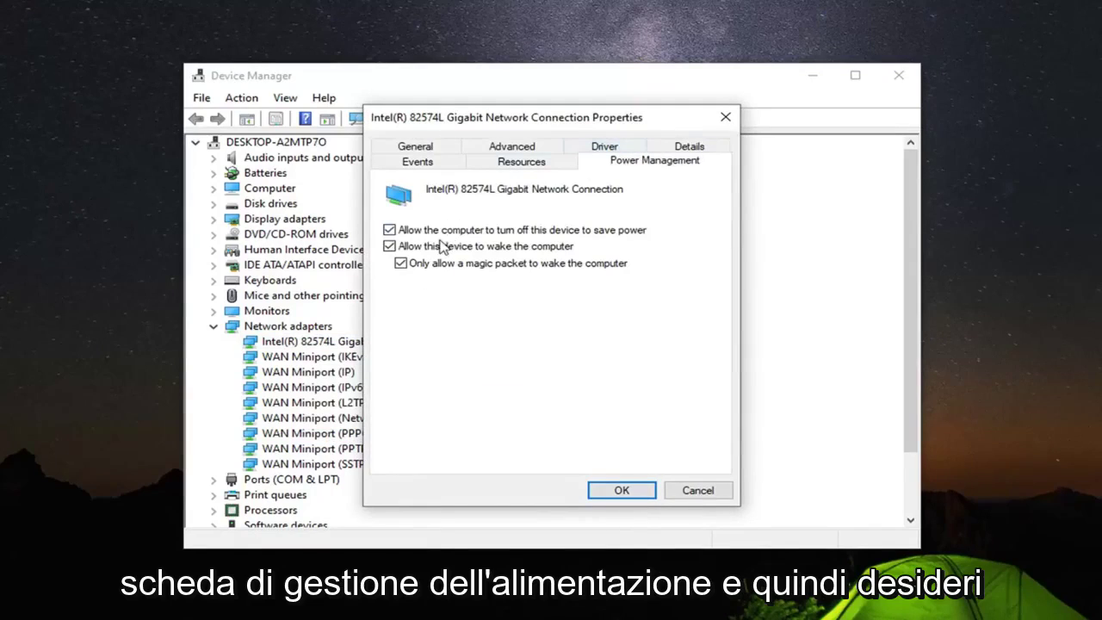
{"action": "left_click", "coordinate": [389, 230]}
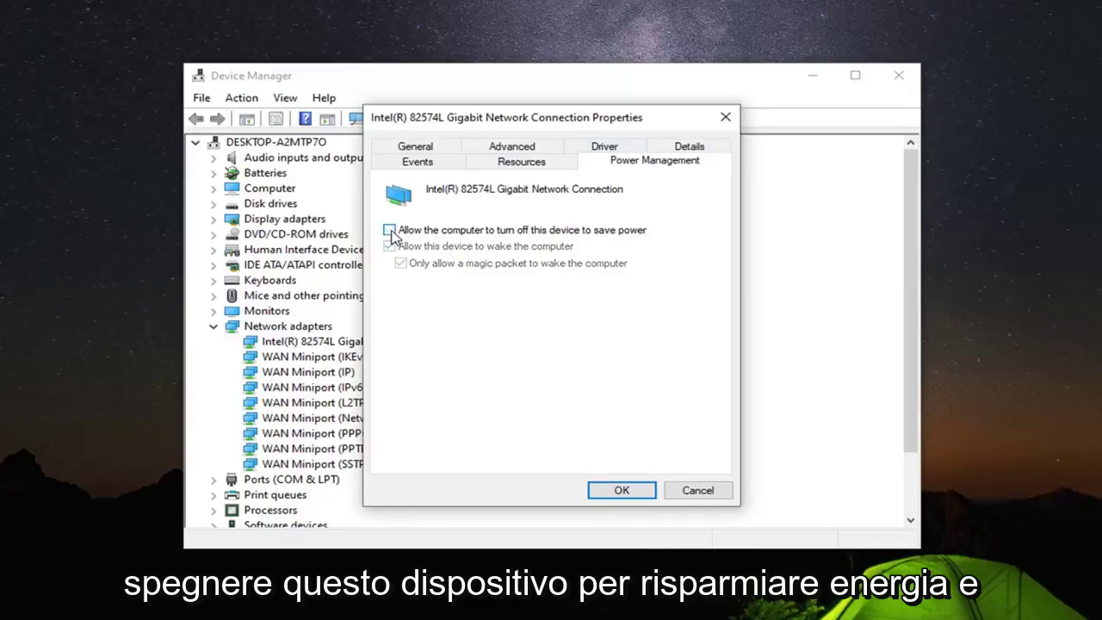
{"action": "left_click", "coordinate": [613, 488]}
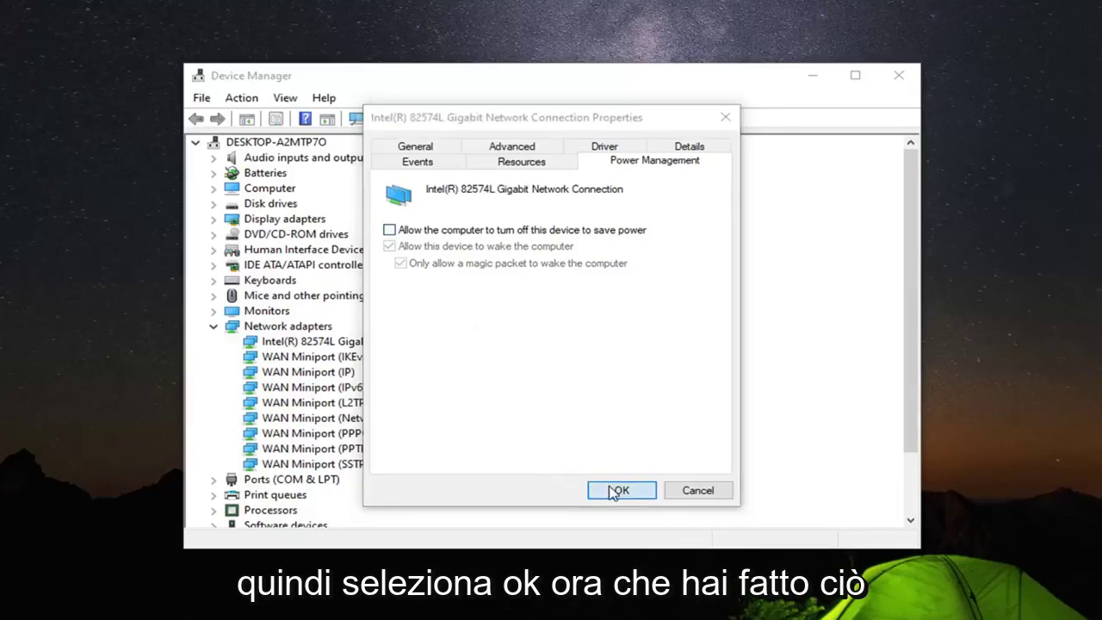
{"action": "right_click", "coordinate": [307, 344]}
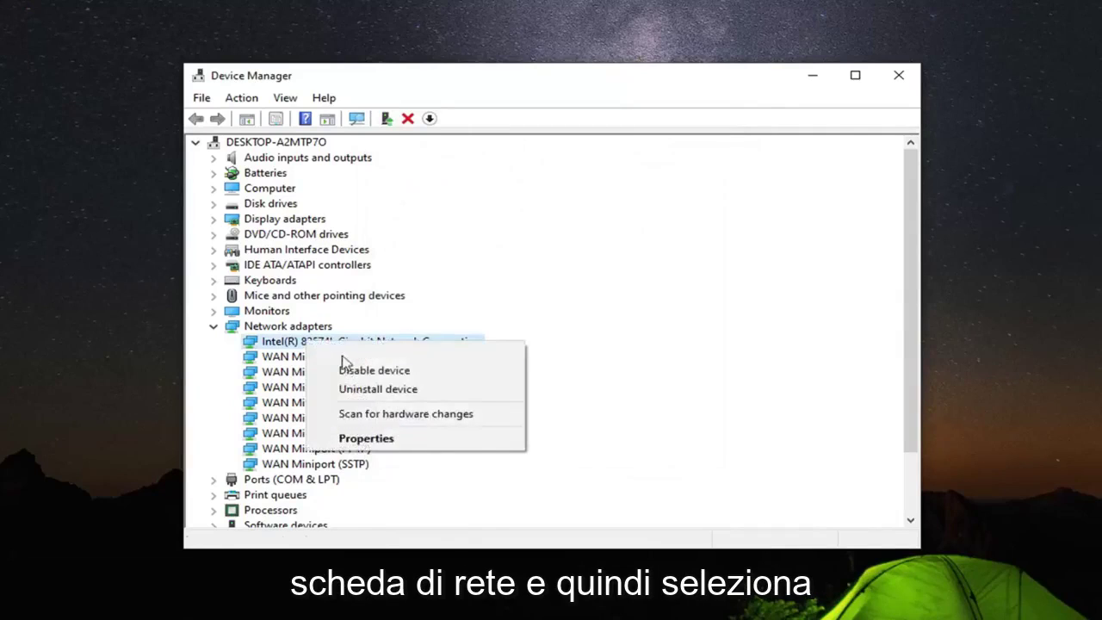
{"action": "left_click", "coordinate": [353, 353]}
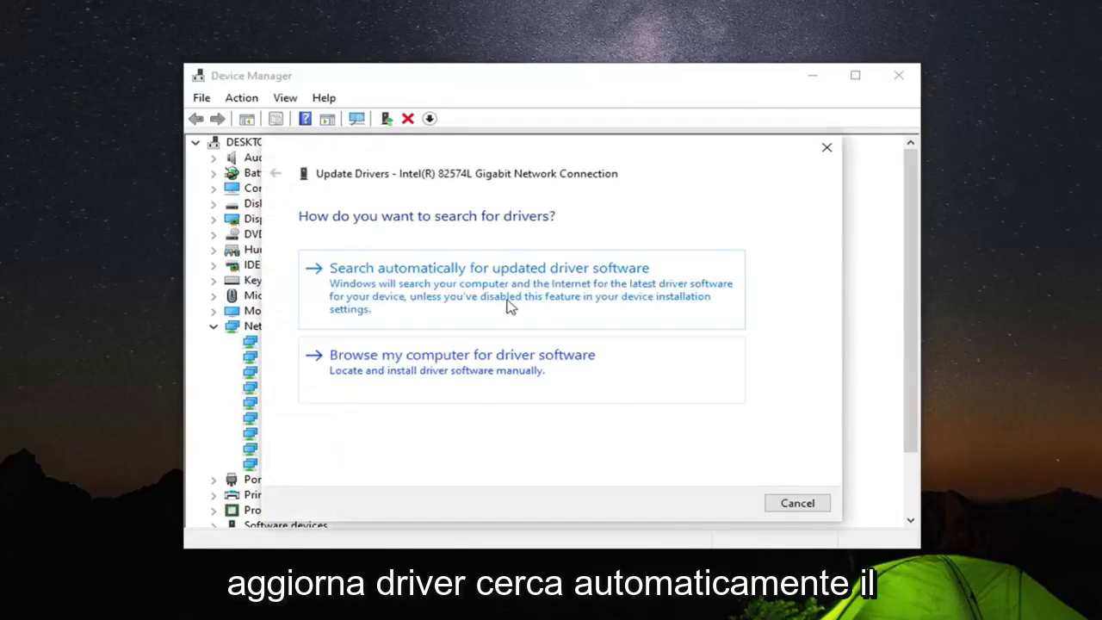
{"action": "left_click", "coordinate": [493, 288]}
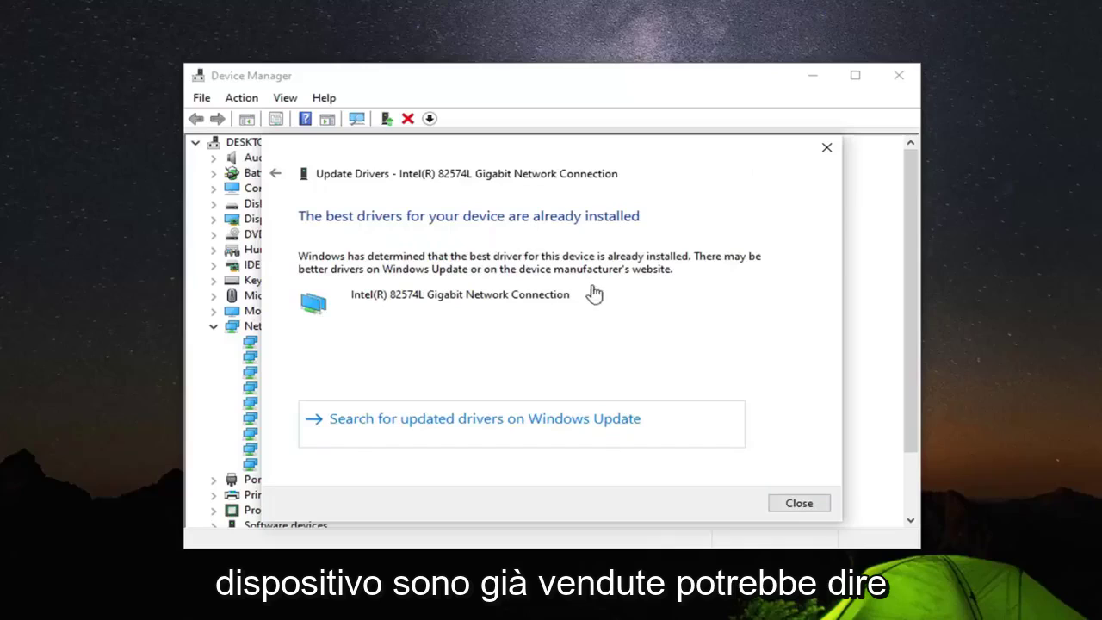
Reinstall the Intel(R) 82574L Gigabit Network Connection driver from the computer's compatible driver list
{"action": "left_click", "coordinate": [799, 504]}
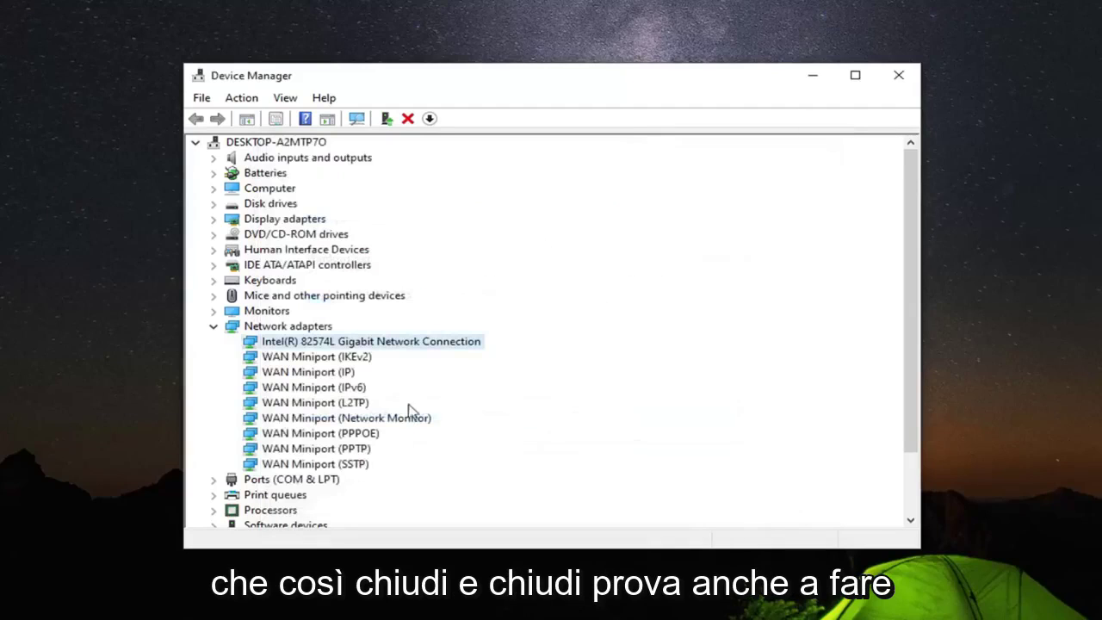
{"action": "right_click", "coordinate": [369, 342]}
{"action": "left_click", "coordinate": [404, 349]}
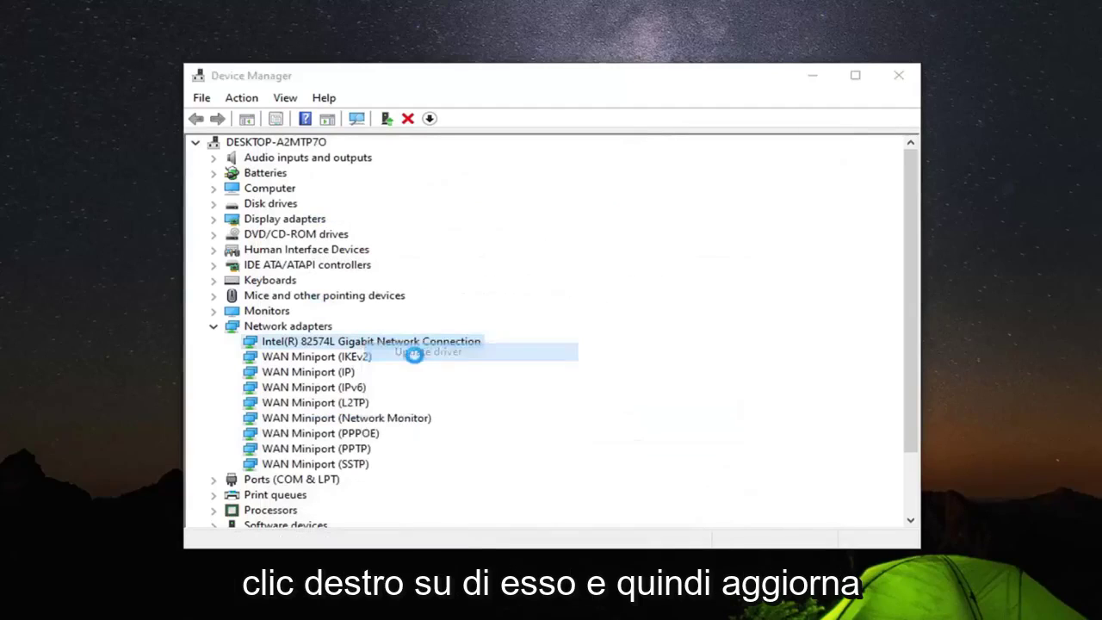
{"action": "left_click", "coordinate": [456, 375]}
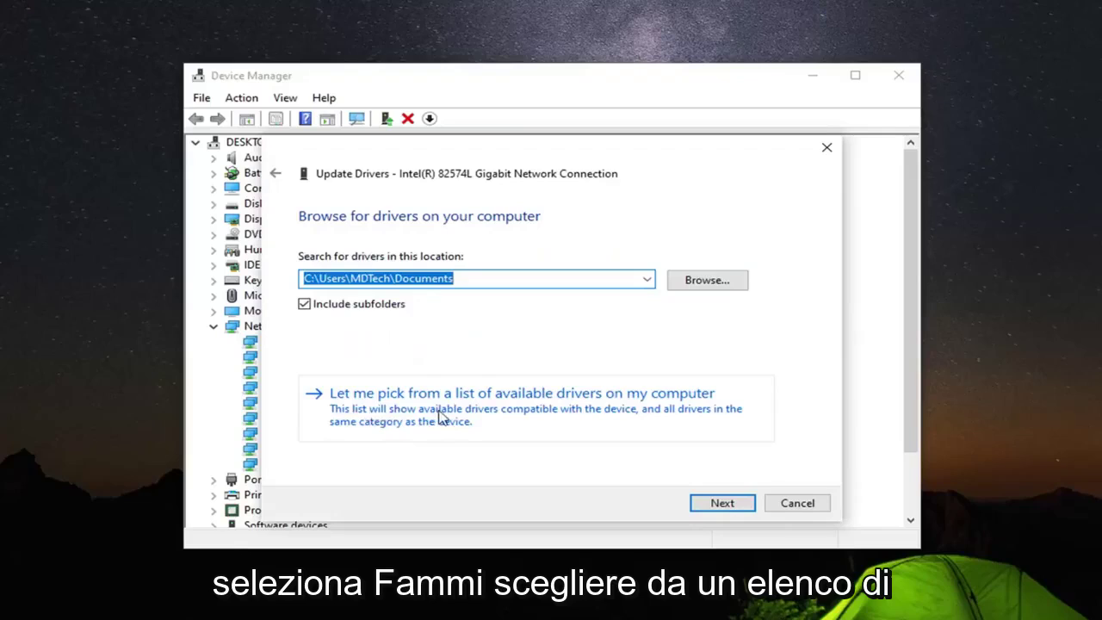
{"action": "left_click", "coordinate": [554, 419]}
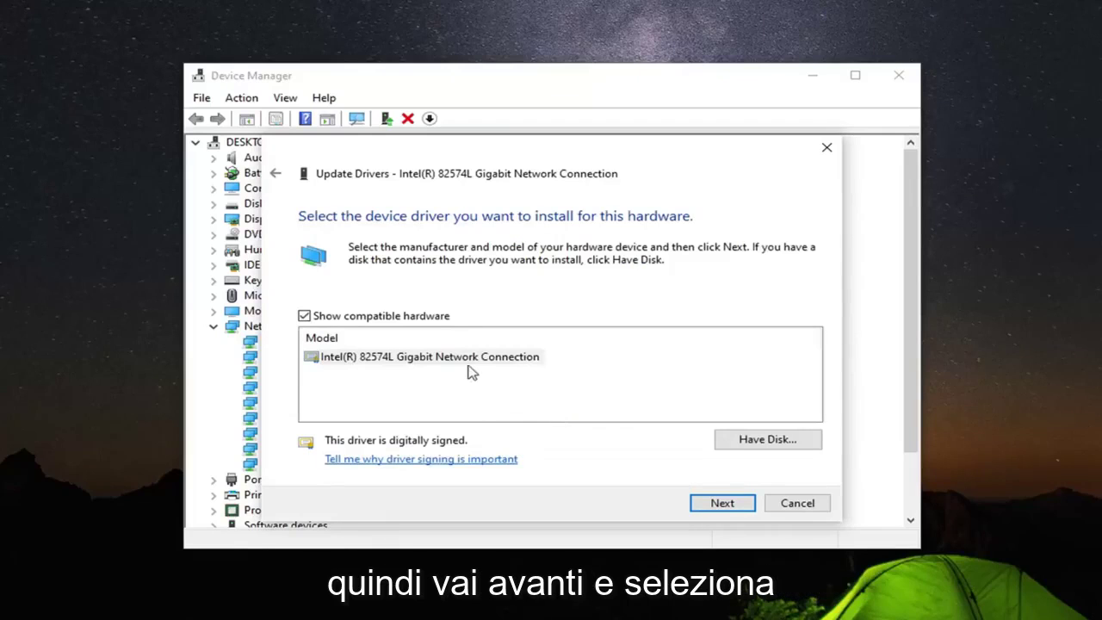
{"action": "left_click", "coordinate": [435, 358]}
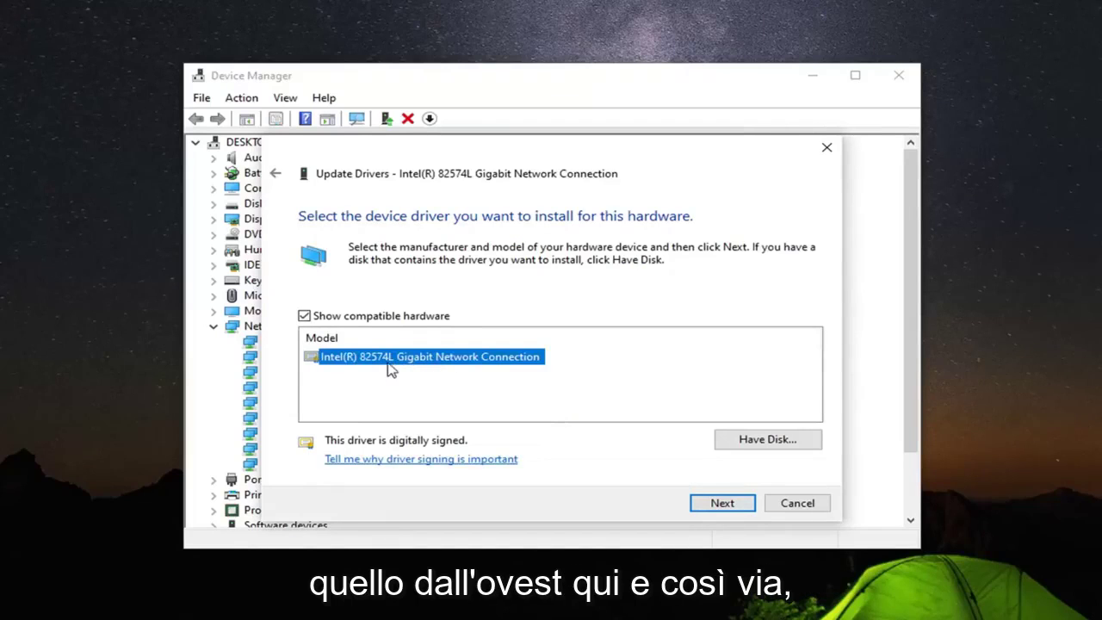
{"action": "left_click", "coordinate": [720, 508]}
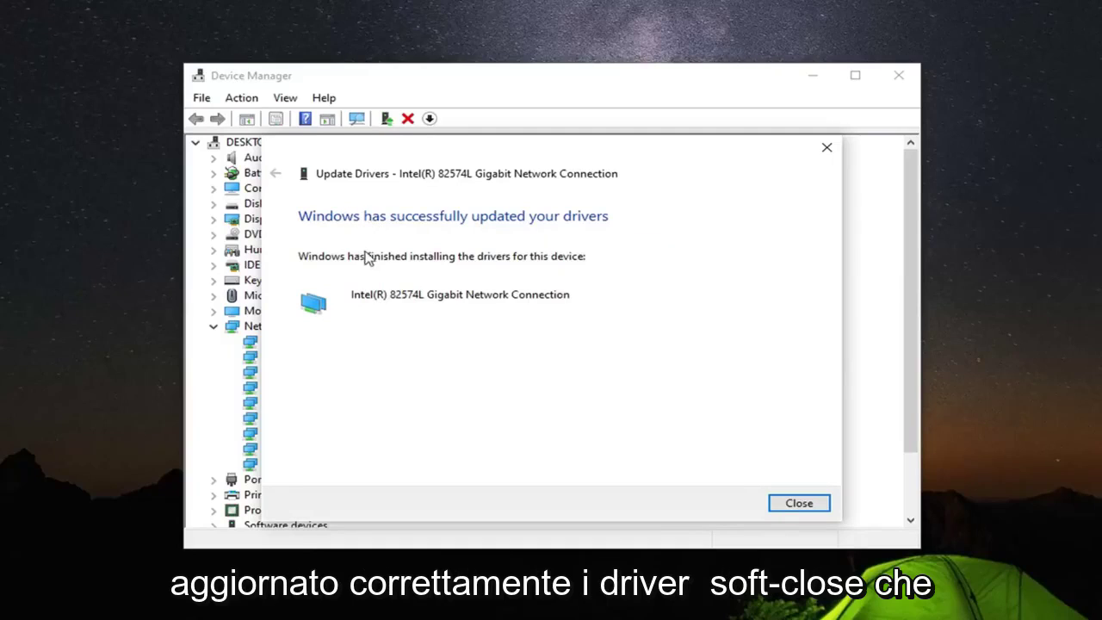
{"action": "left_click", "coordinate": [817, 509]}
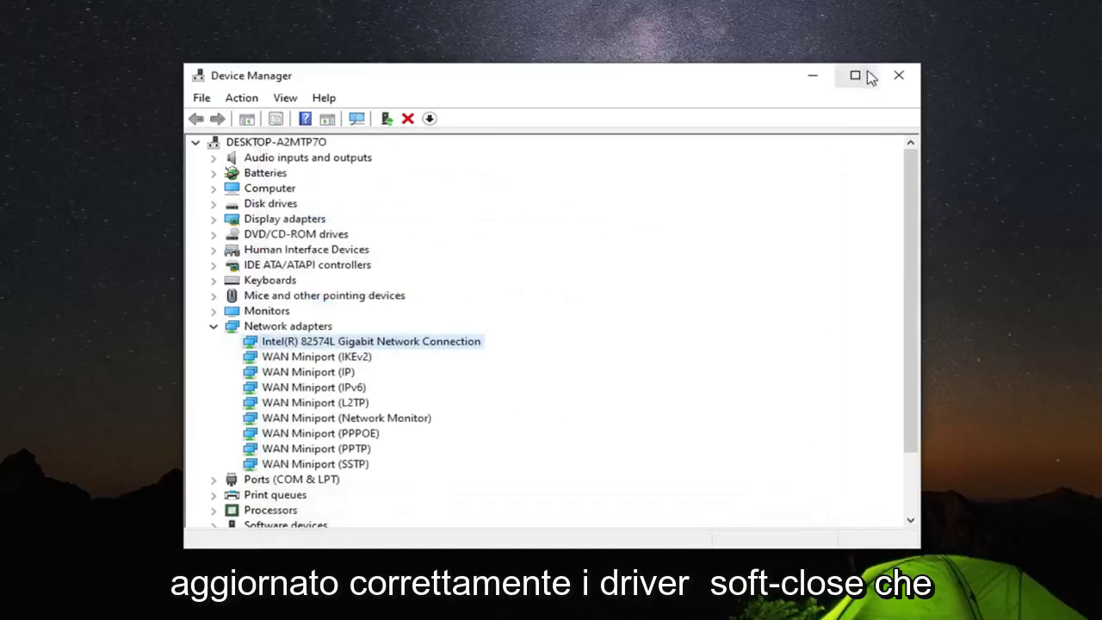